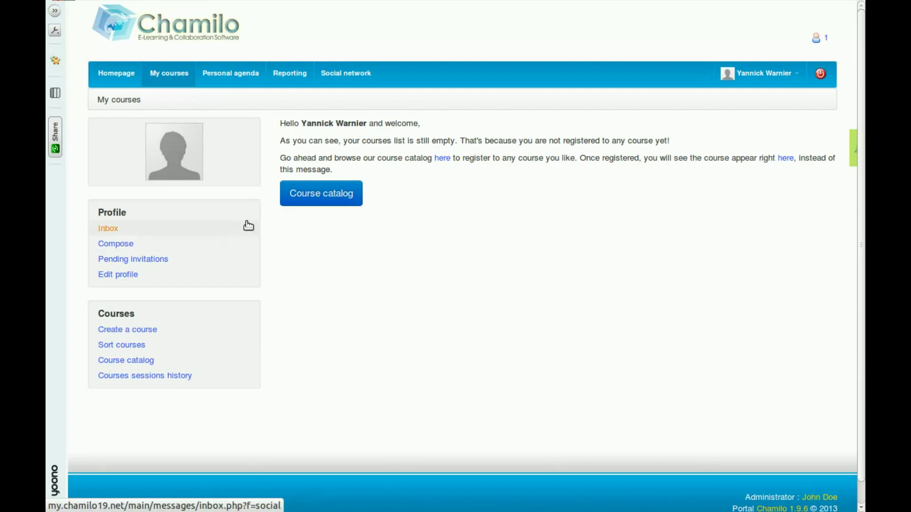
Step: Create a new course named "My own little course"
click(149, 332)
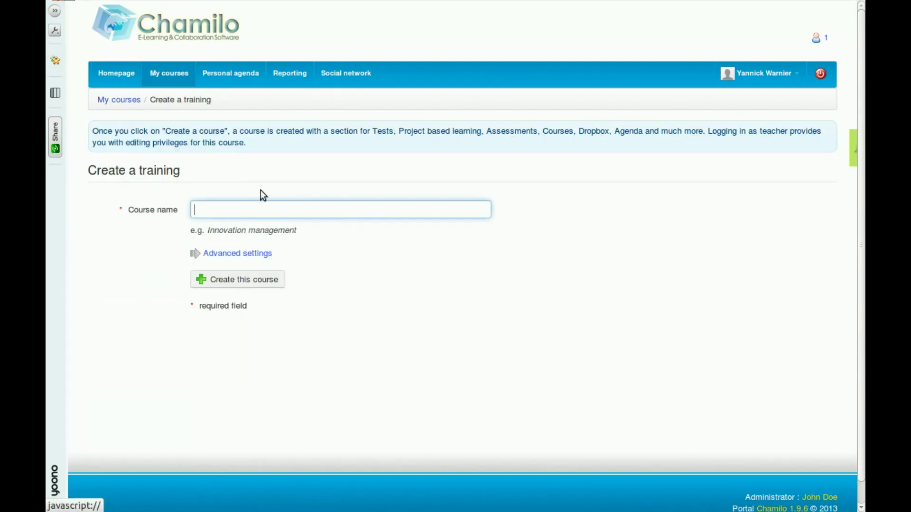
text(My )
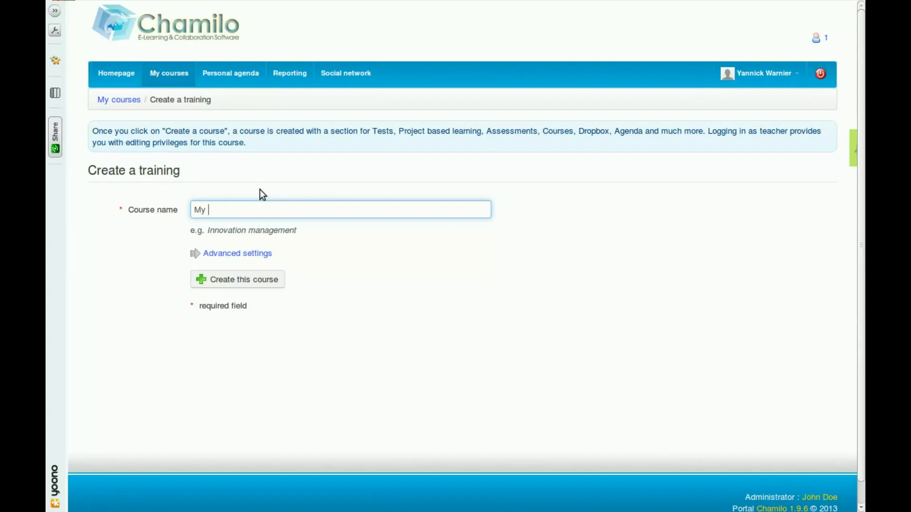
text(own little course)
click(226, 285)
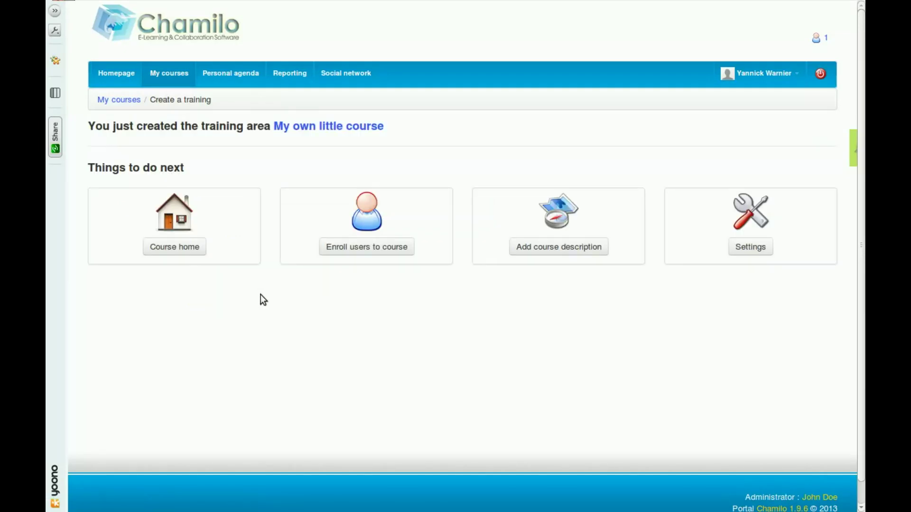
Step: Create a new test named "My little test" in the course and proceed to its questions
click(193, 250)
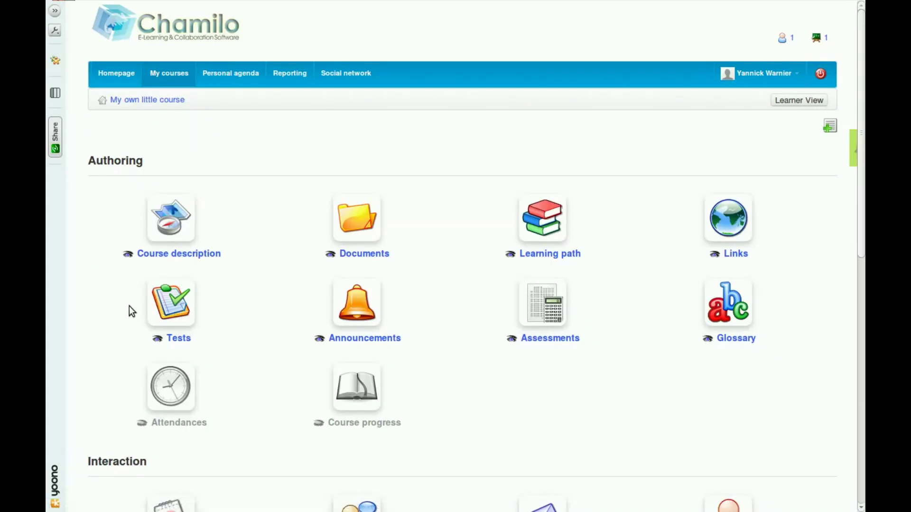
click(180, 318)
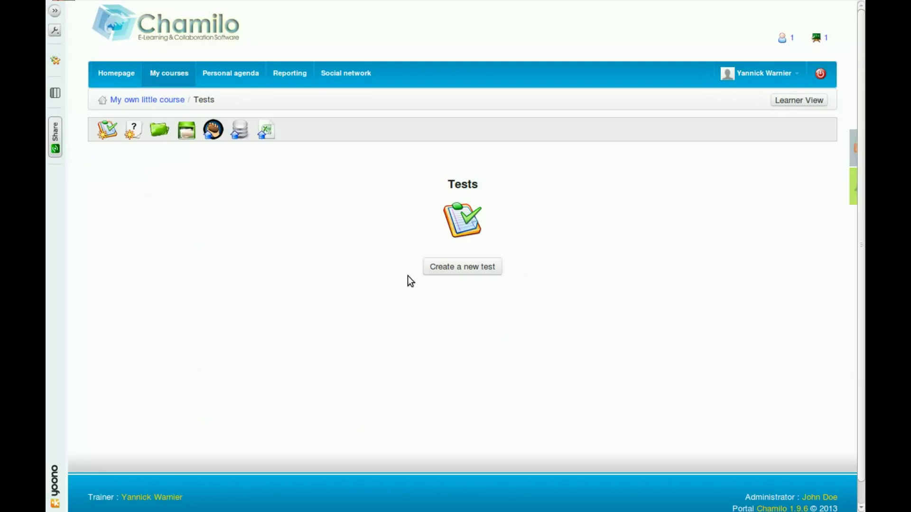
click(471, 279)
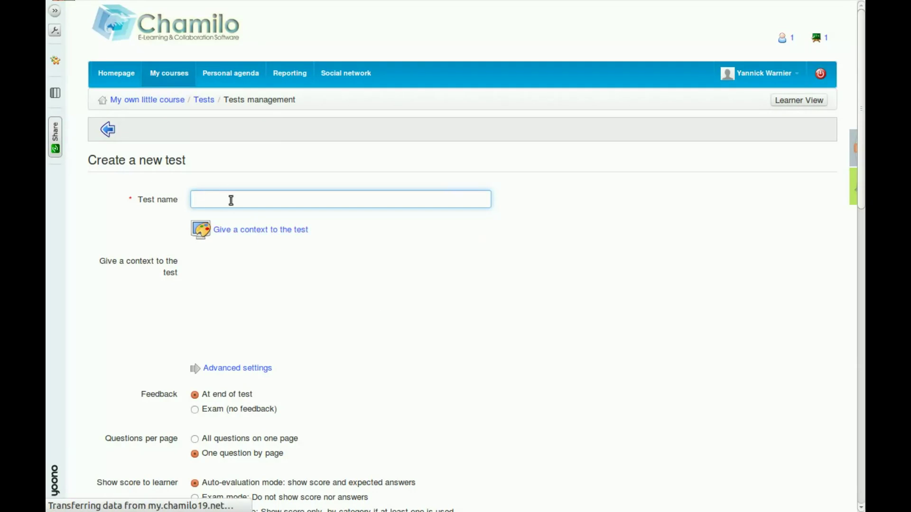
text(M)
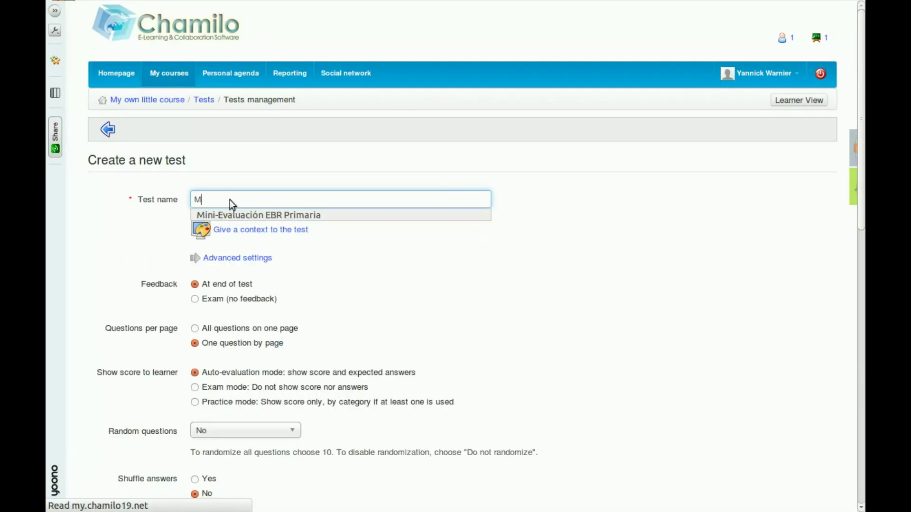
text(y little test)
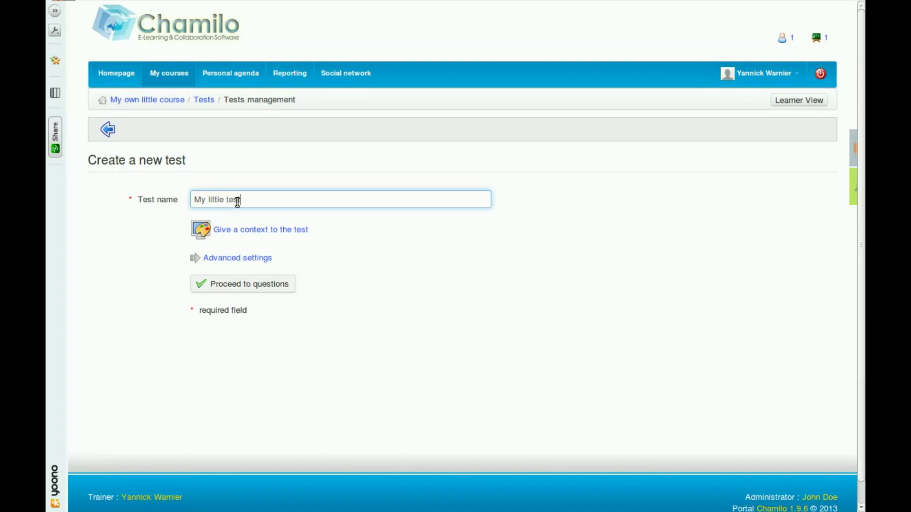
click(284, 284)
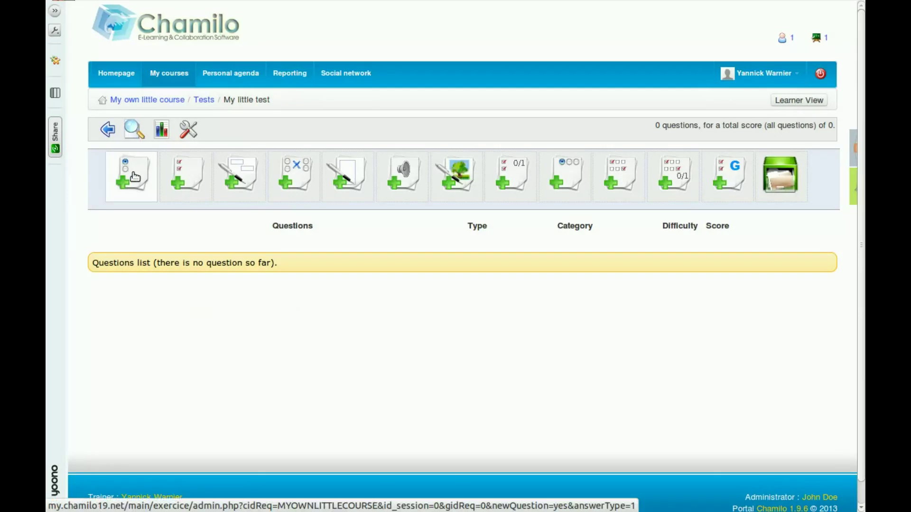
Step: Start adding a multiple-choice question to the test
click(124, 166)
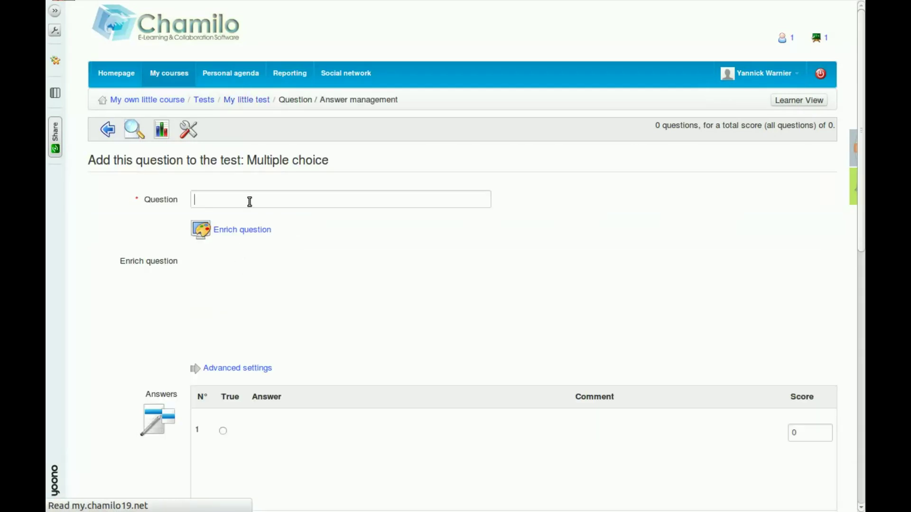
click(250, 199)
text(My fi)
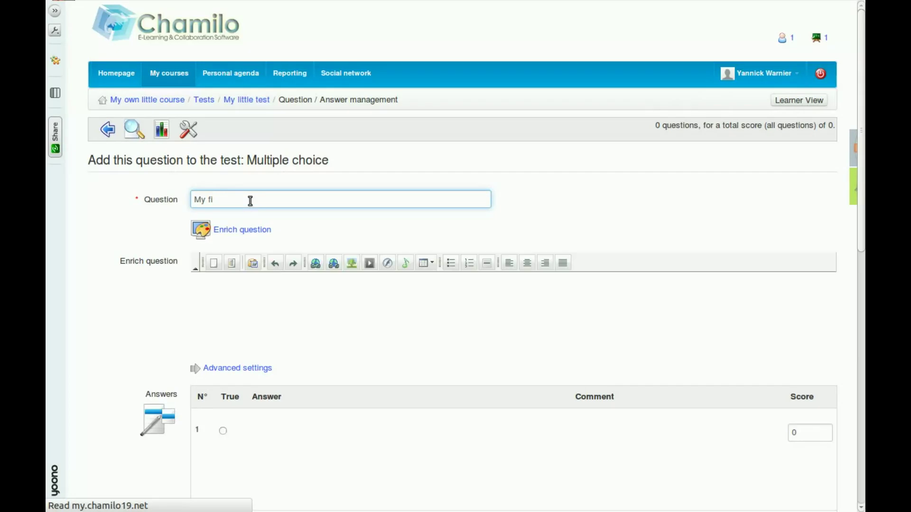
key(BackSpace)
key(BackSpace)
key(BackSpace)
key(BackSpace)
key(BackSpace)
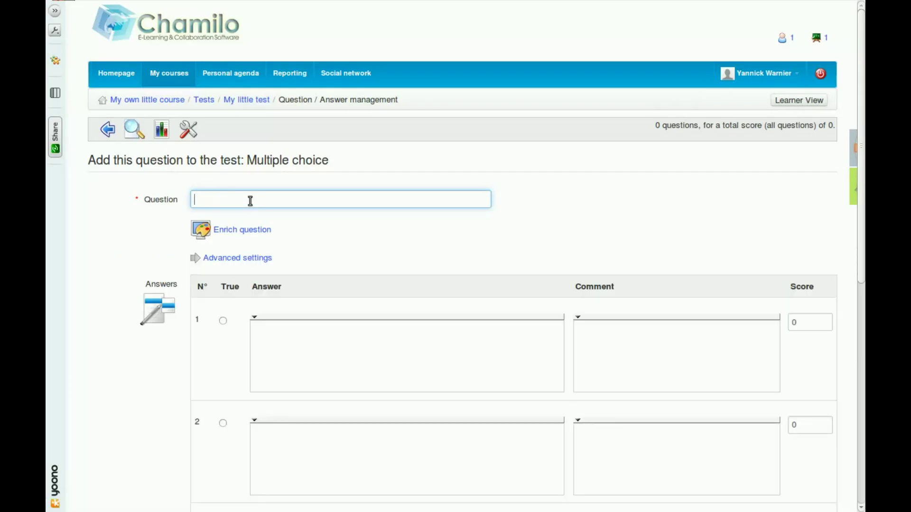
text(C)
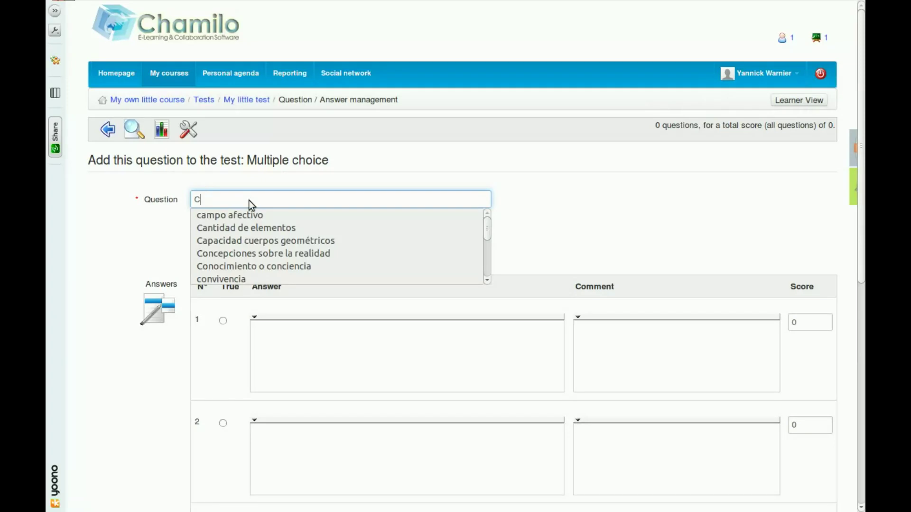
text(r)
key(BackSpace)
key(BackSpace)
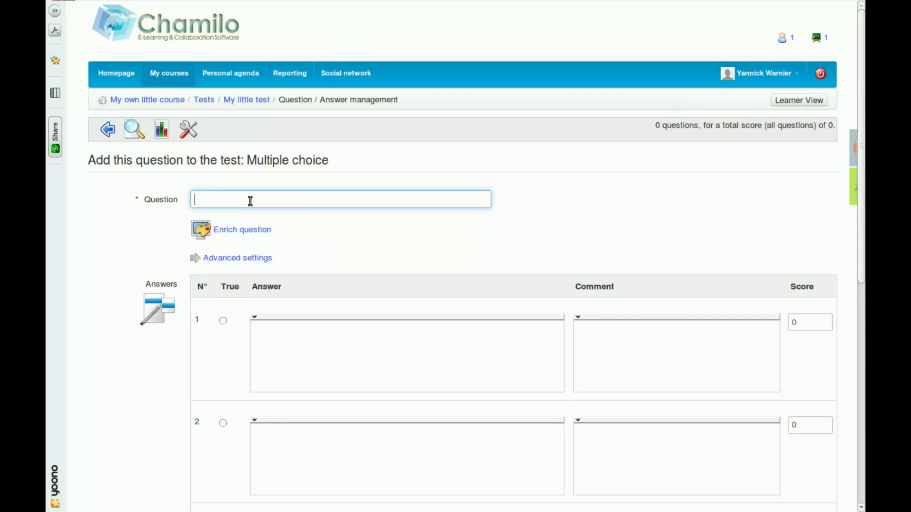
Step: Title the question "Countries" and enter "Which country is directly South of Belgium" as its enriched text
text(Countries)
click(244, 230)
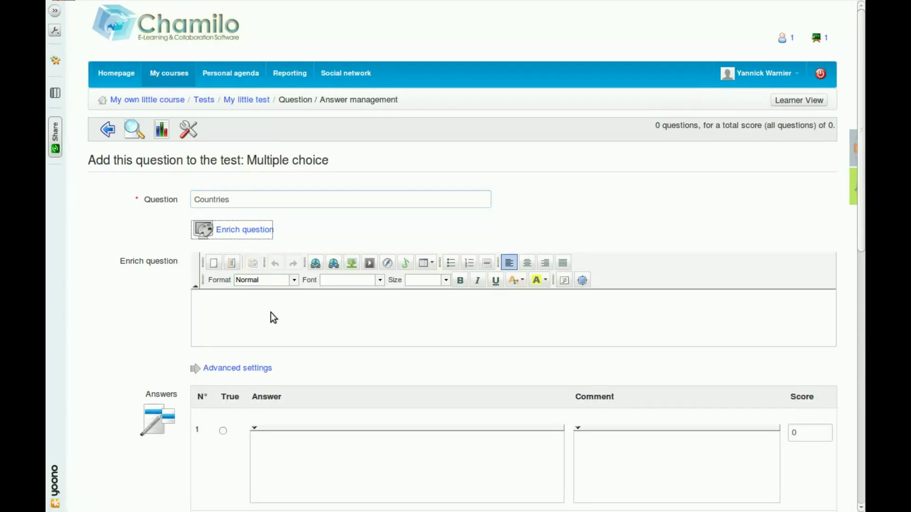
text(W)
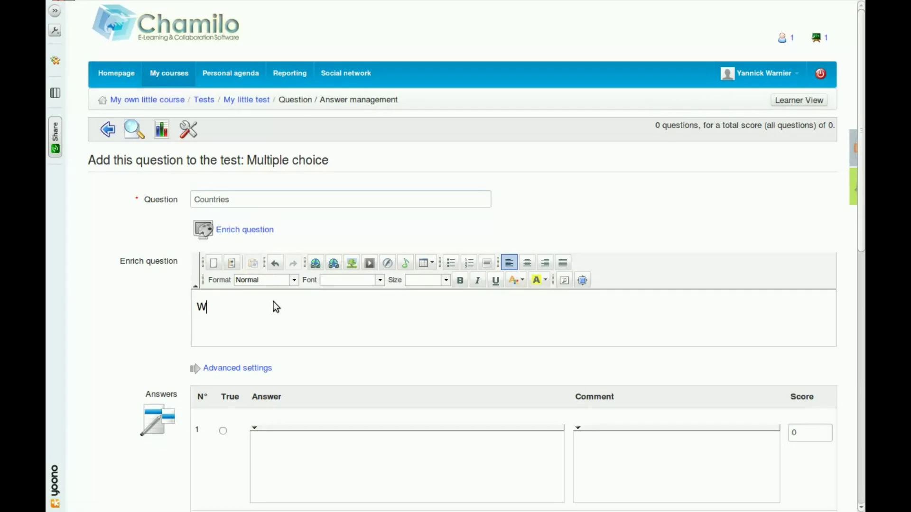
text(hich country is directly sou)
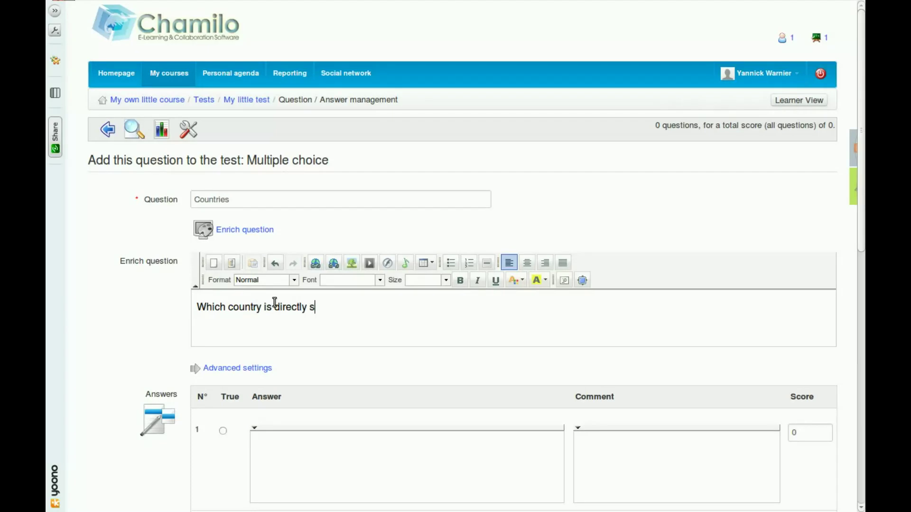
key(BackSpace)
key(BackSpace)
key(BackSpace)
text(South of Belgium)
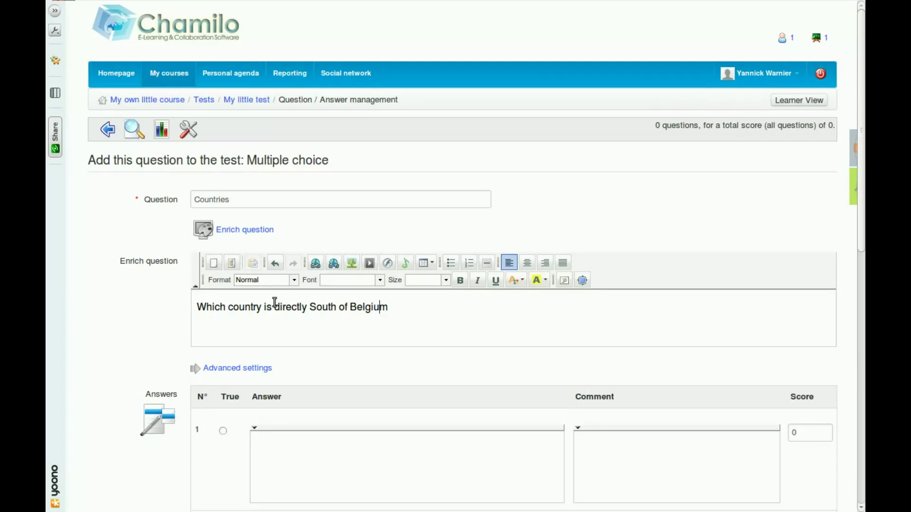
Step: Insert "to the" before "South" in the question text and end the sentence with a question mark
key(Left)
key(Left)
key(Left)
key(Left)
key(Left)
key(Left)
key(Left)
key(Left)
key(Left)
key(Left)
key(Left)
key(Left)
key(Left)
key(Left)
key(Left)
key(Left)
text(to )
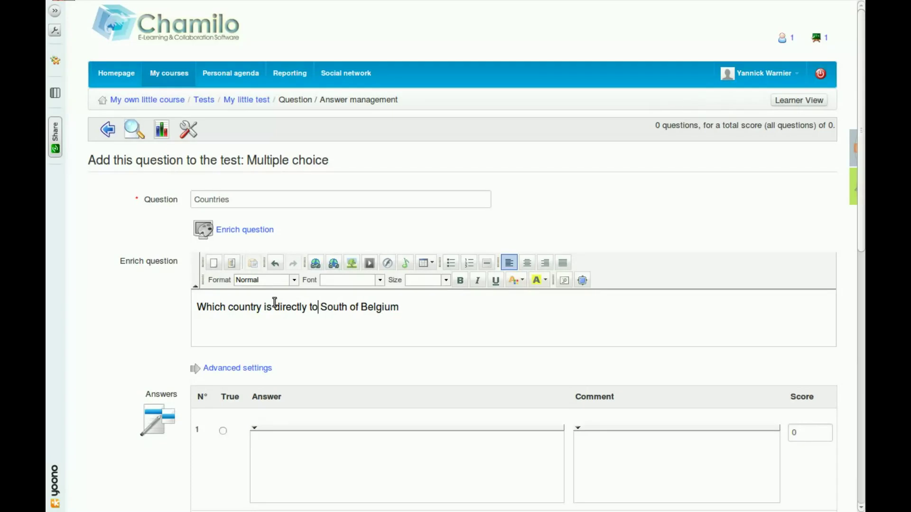
text(the)
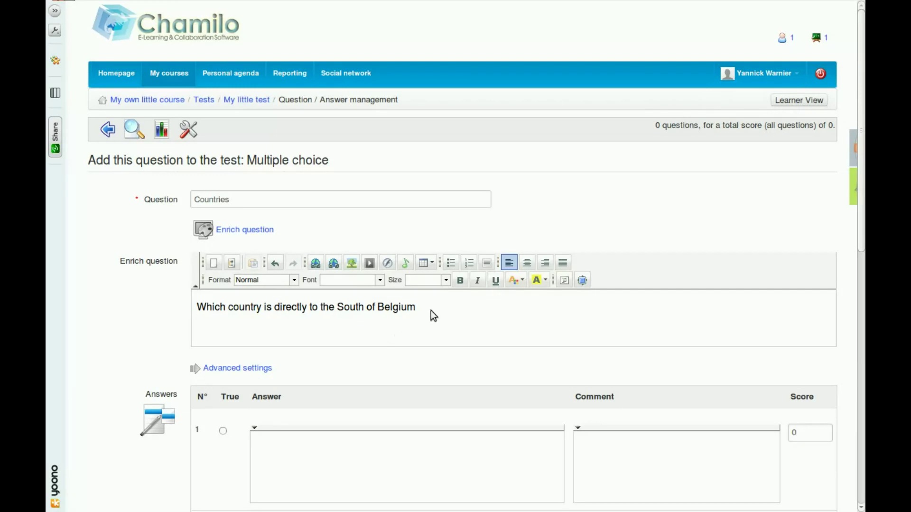
Step: Enter "Germany" as answer 1 and "France" as answer 2
scroll(415, 306, down, 5)
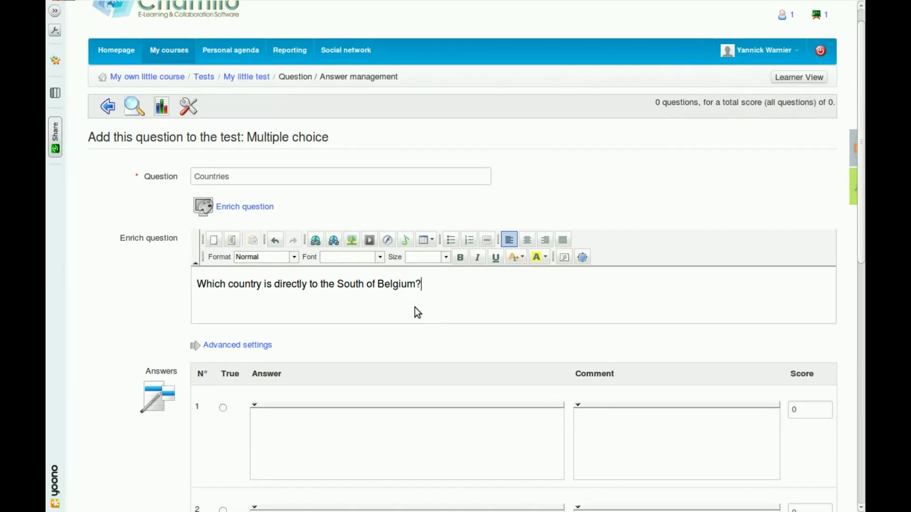
click(397, 204)
text(Germany)
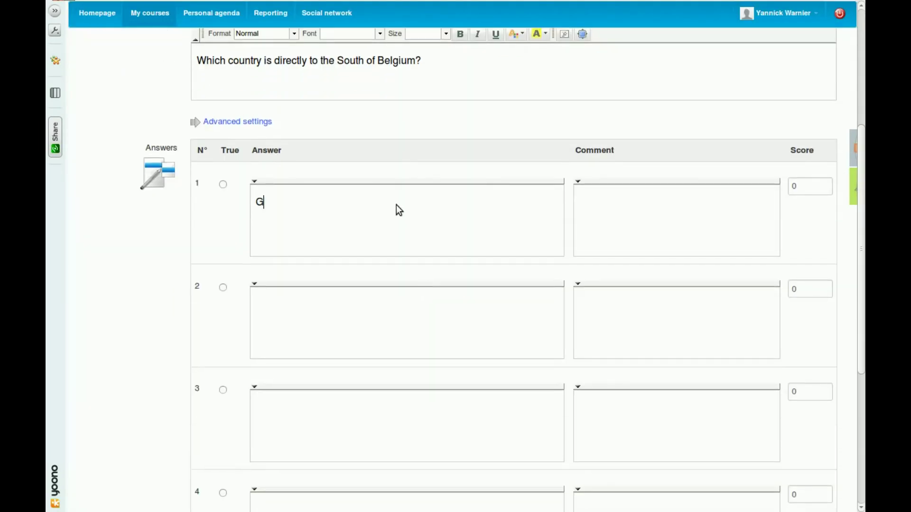
click(394, 315)
text(France)
Step: Enter "Switzerland" as answer 3 and "Italy" as answer 4
click(367, 434)
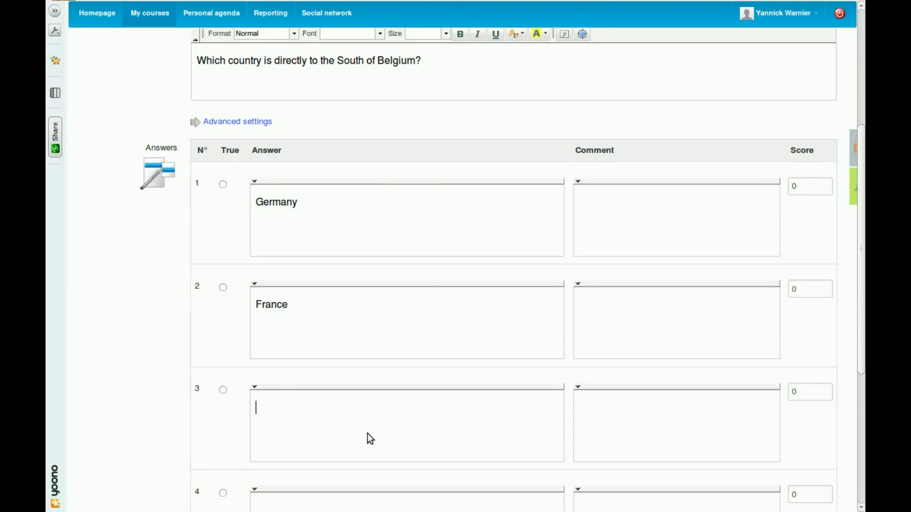
text(Switz)
text(el)
text(rland)
scroll(387, 380, down, 4)
click(360, 356)
text(Ita)
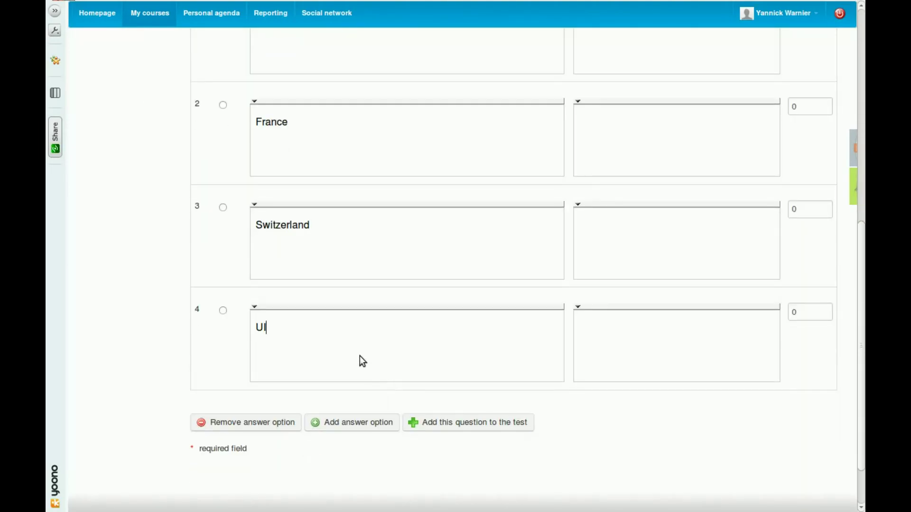
key(BackSpace)
key(BackSpace)
key(BackSpace)
text(Italy)
Step: Mark France as the true answer and set its score to 1
scroll(376, 350, up, 2)
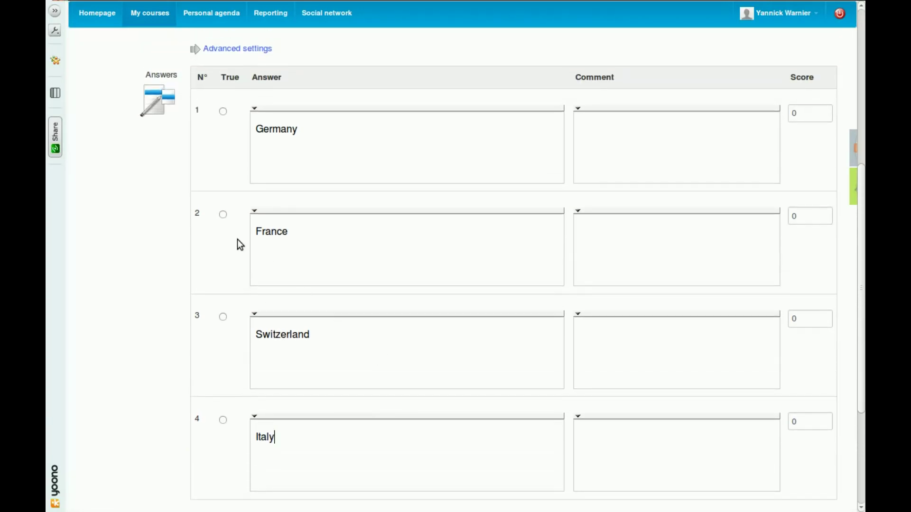
click(223, 214)
drag(805, 216, 780, 215)
text(1)
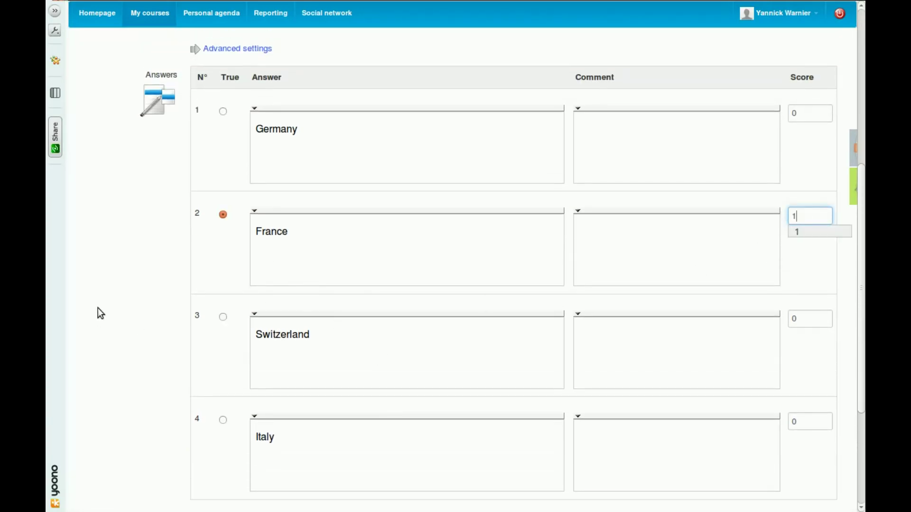
click(198, 286)
Step: Add the comment "Very good!" to the France answer
click(647, 242)
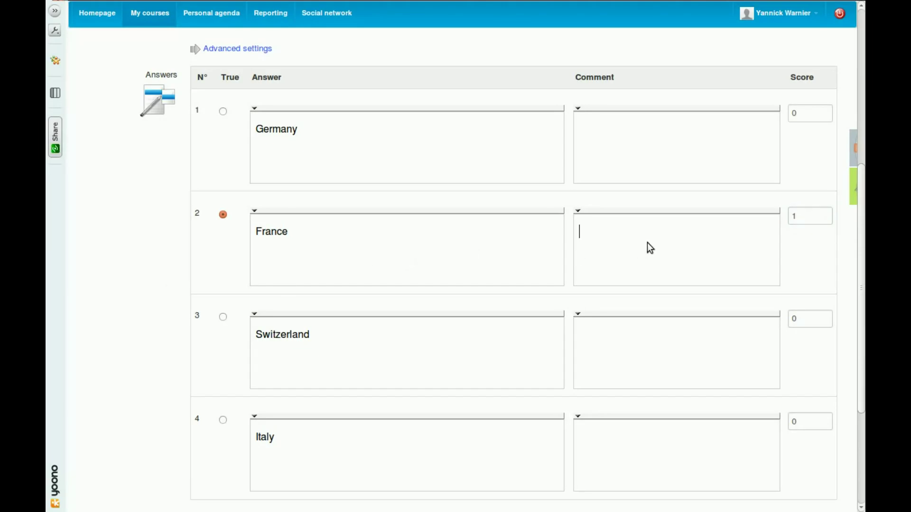
text(Vry go)
key(BackSpace)
key(BackSpace)
key(BackSpace)
key(BackSpace)
key(BackSpace)
text(ery good!)
Step: Comment Germany with "Nein!", Switzerland with "Non!" and Italy with "No!", and add the question to the test
click(615, 147)
text(Ne)
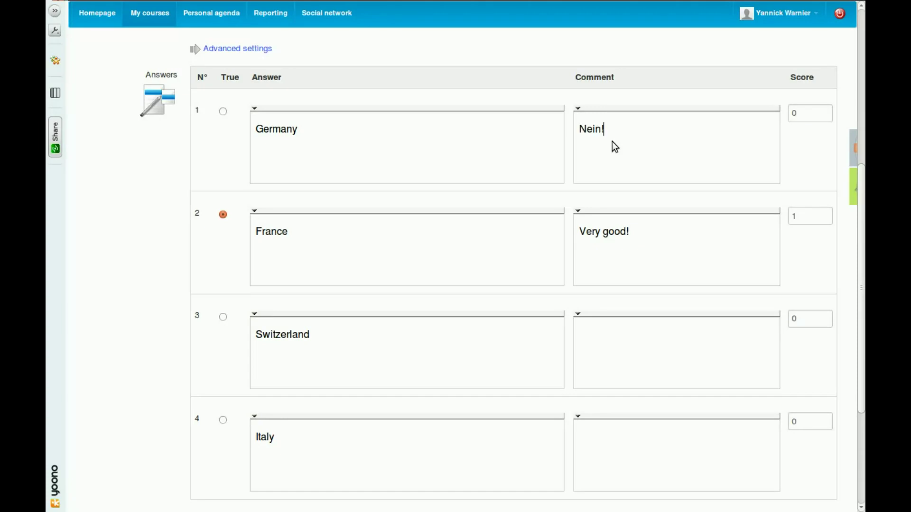
click(623, 340)
text(Non!)
scroll(634, 348, down, 3)
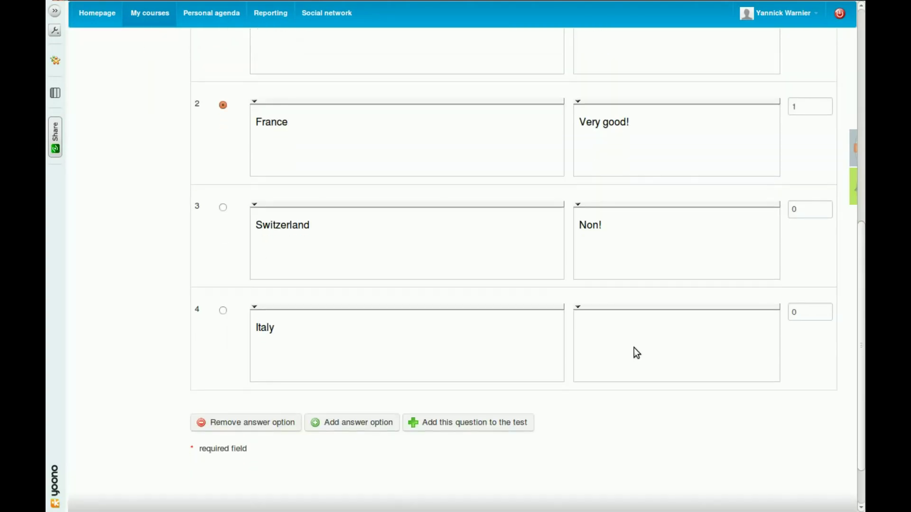
click(634, 348)
text(No!)
click(487, 431)
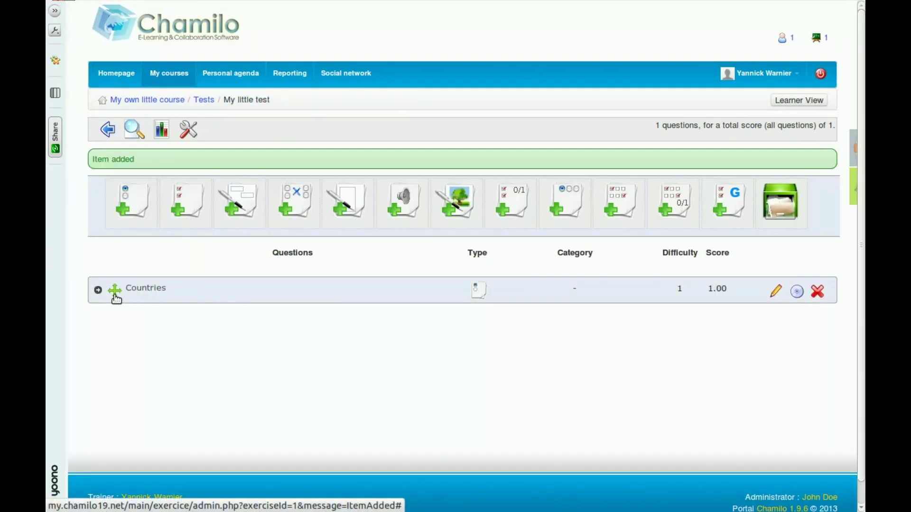
Step: Review the options and feedback of the Countries question in the test's question list
click(95, 290)
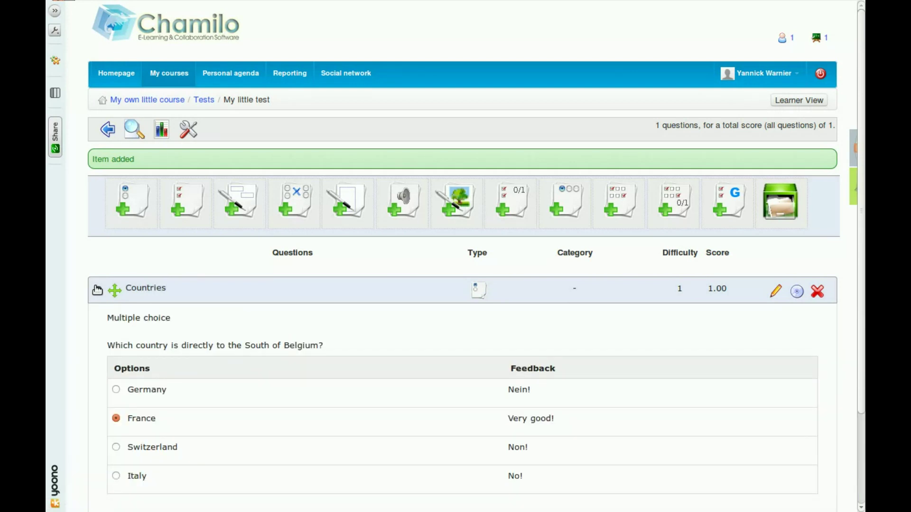
click(97, 290)
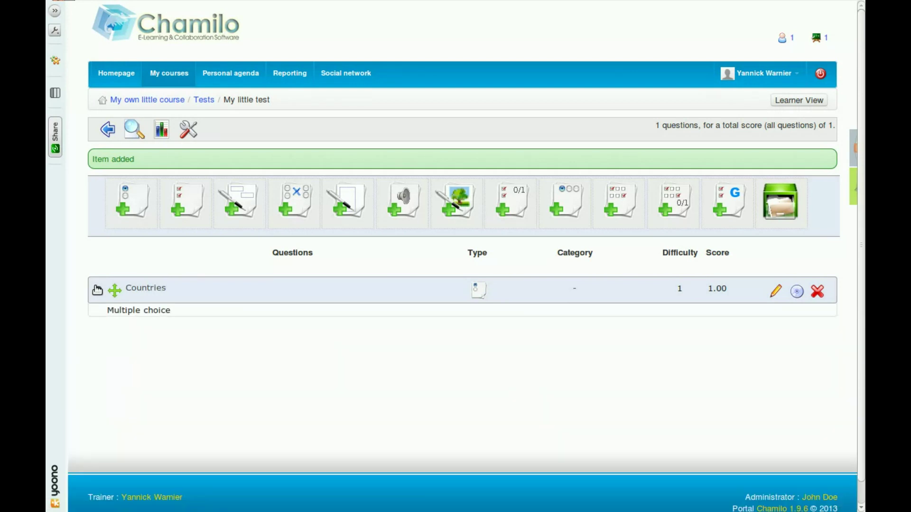
Step: Preview and start the test, answer the Countries question with Italy, and end the test
click(135, 138)
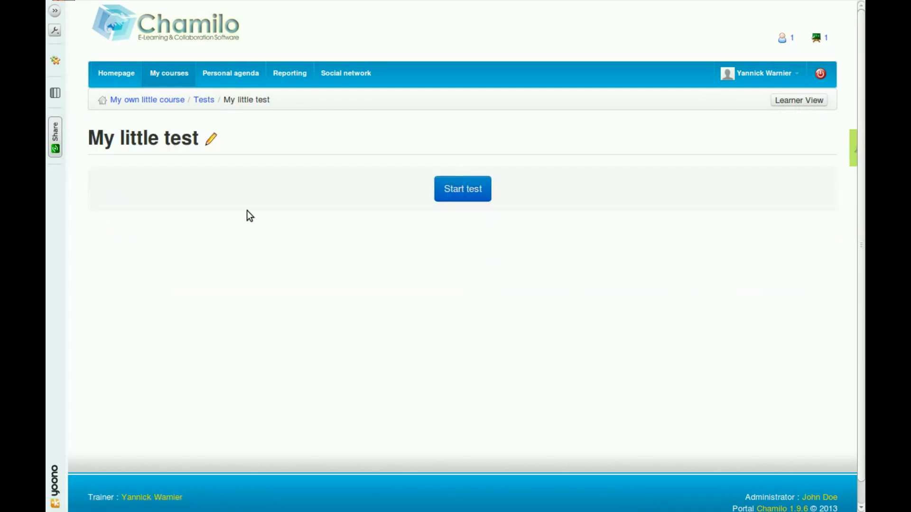
click(464, 196)
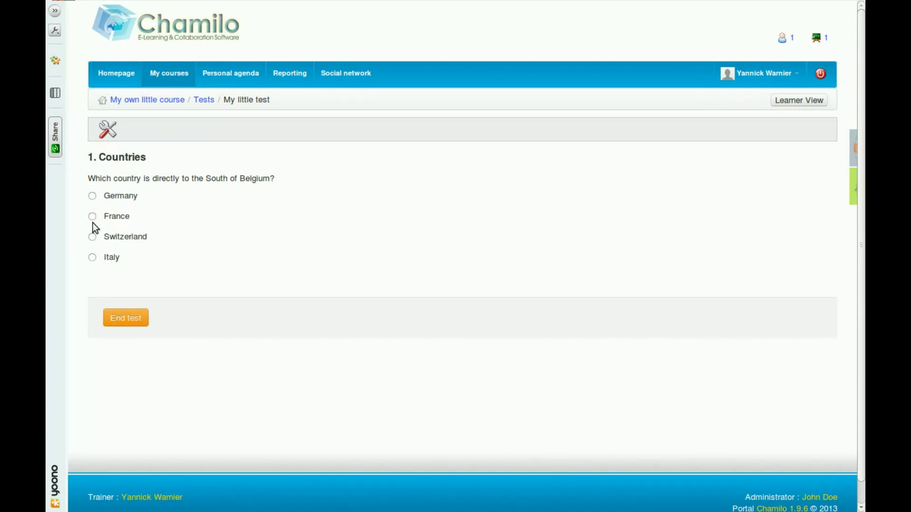
click(92, 258)
click(126, 320)
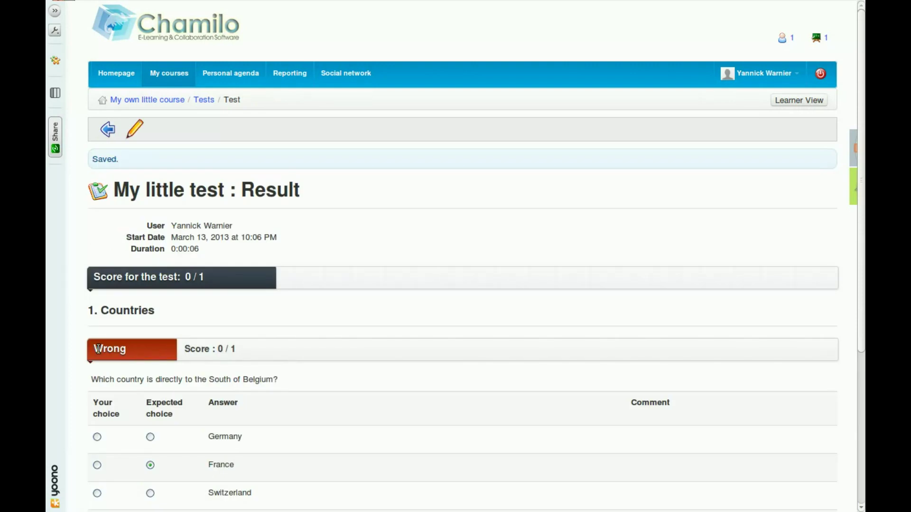
Step: Review the result of the Italy attempt, return to the course homepage and open My little test to check its attempt list
scroll(146, 351, down, 5)
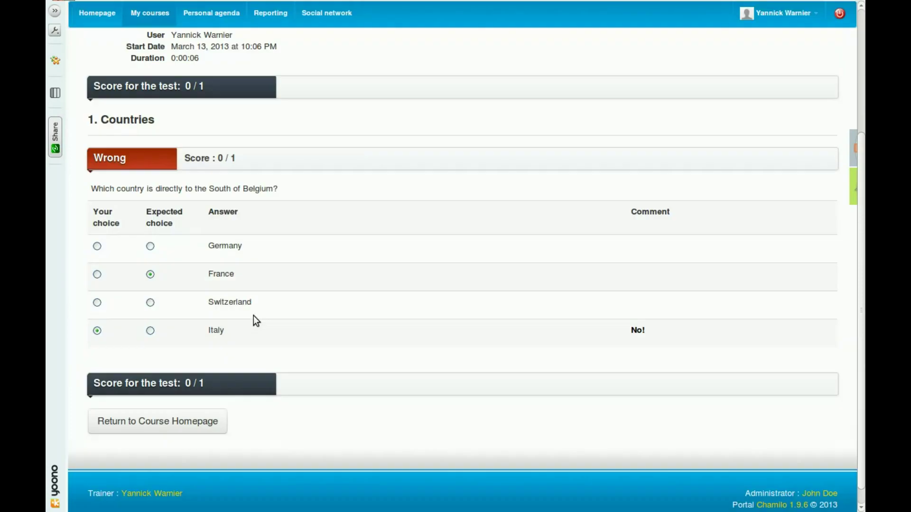
click(192, 407)
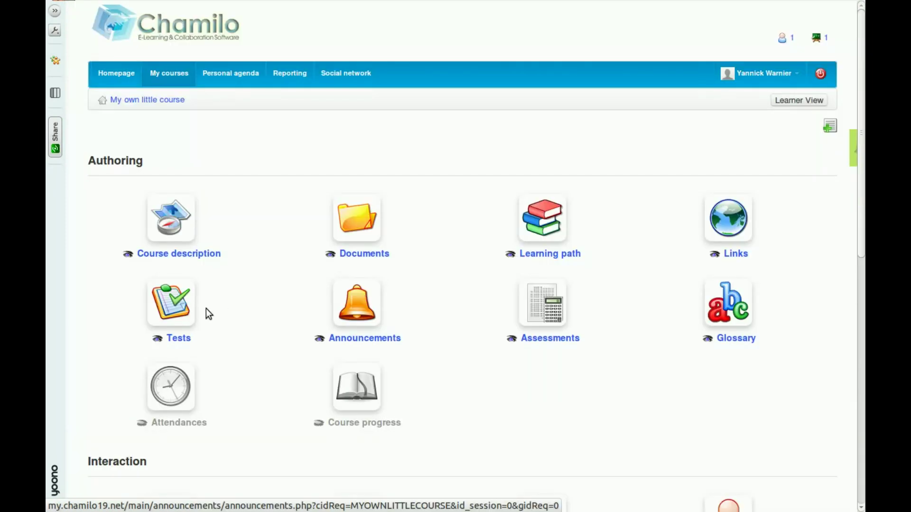
click(177, 307)
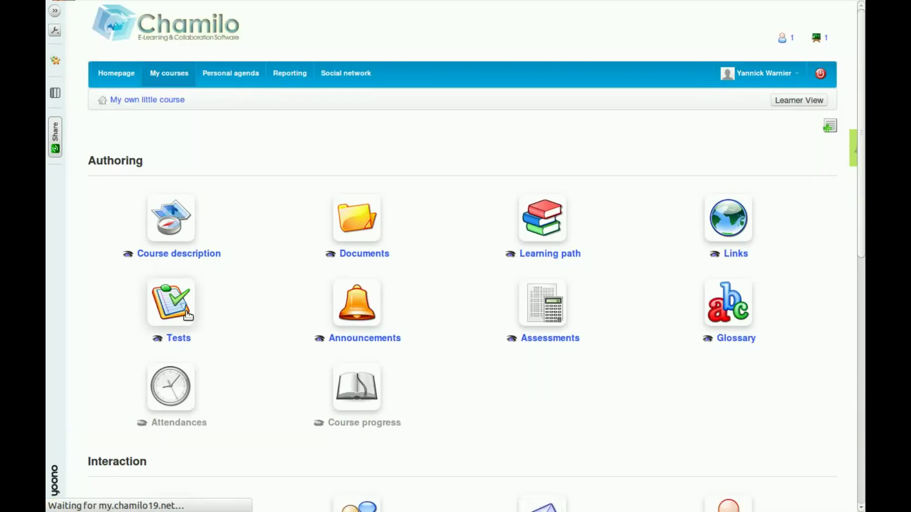
click(138, 184)
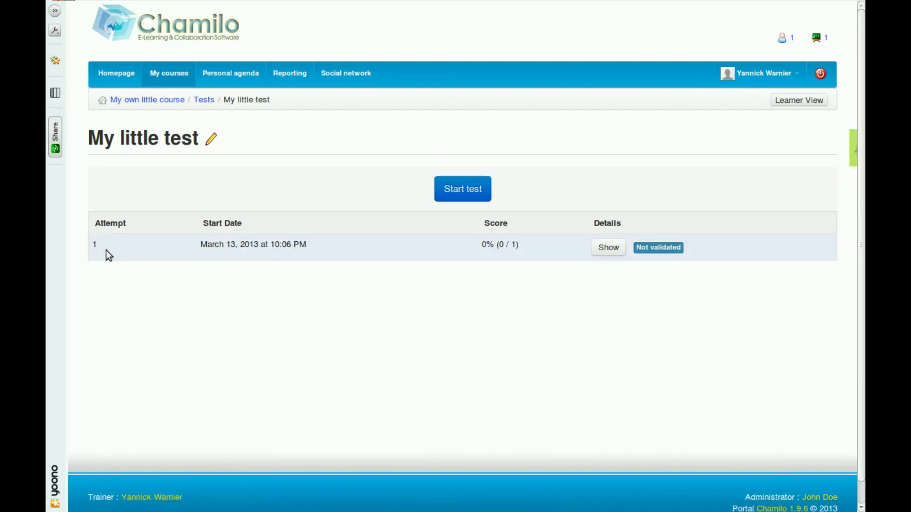
drag(94, 223, 133, 229)
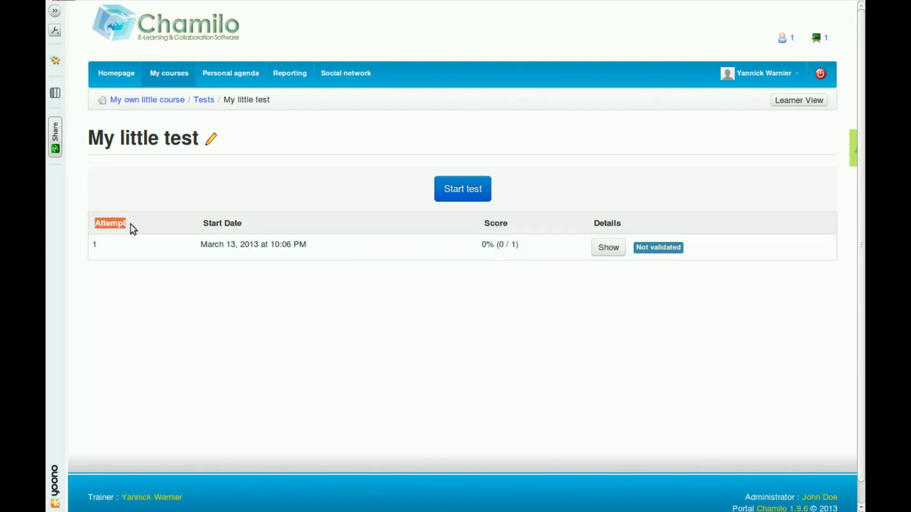
click(99, 246)
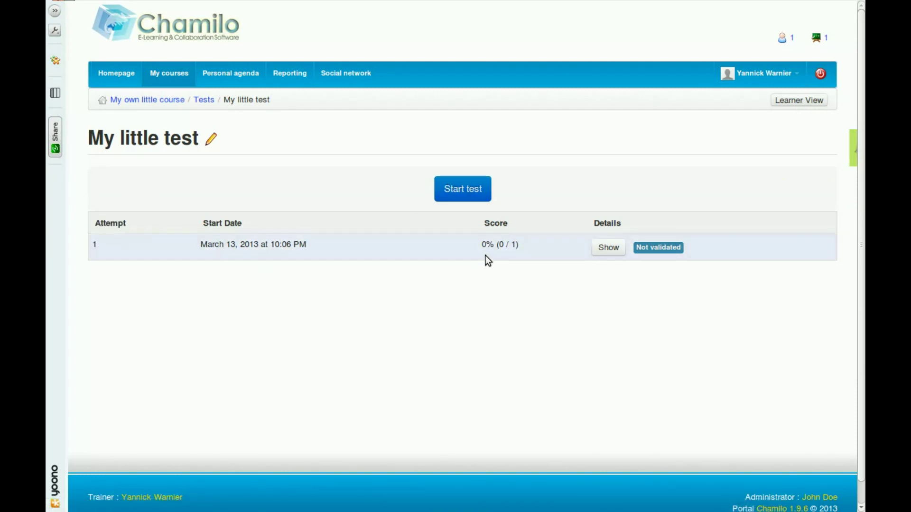
Step: Start another attempt at My little test, answer the Countries question with France, end the test and review the result
click(460, 195)
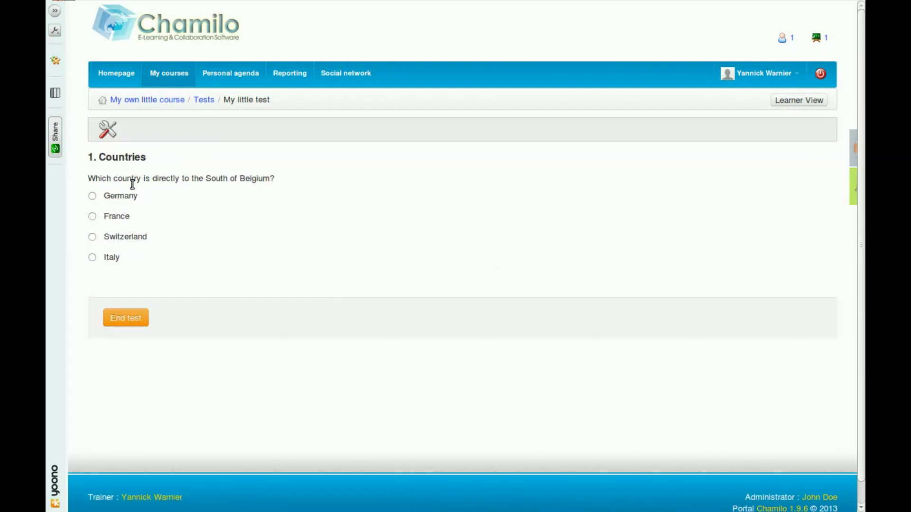
click(93, 217)
click(133, 327)
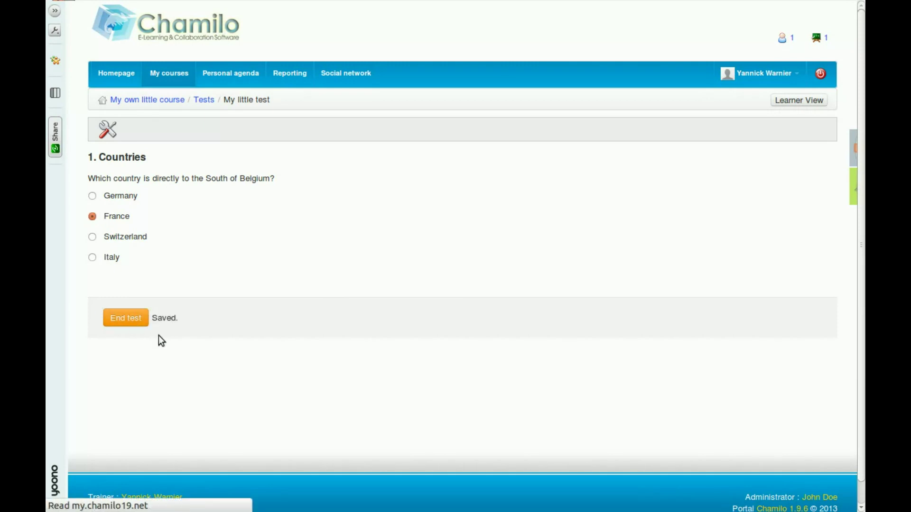
scroll(355, 280, down, 1)
scroll(355, 275, down, 3)
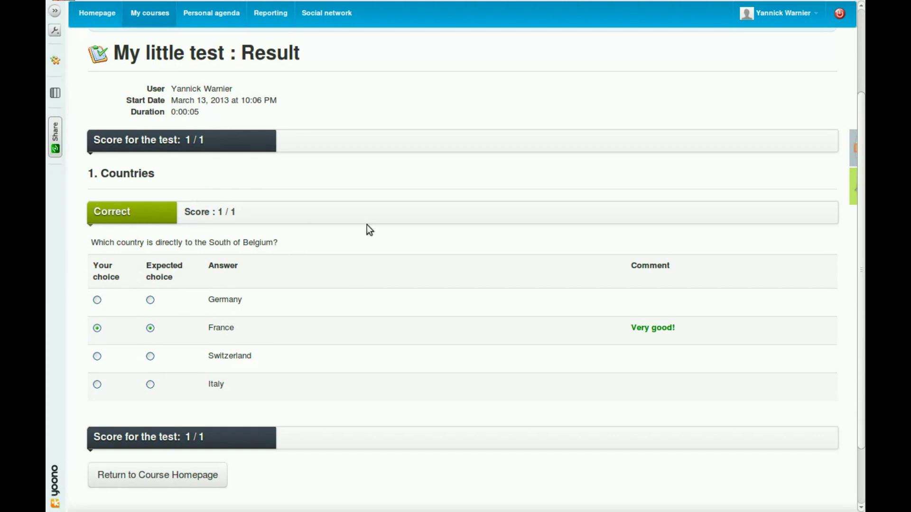
scroll(332, 284, down, 2)
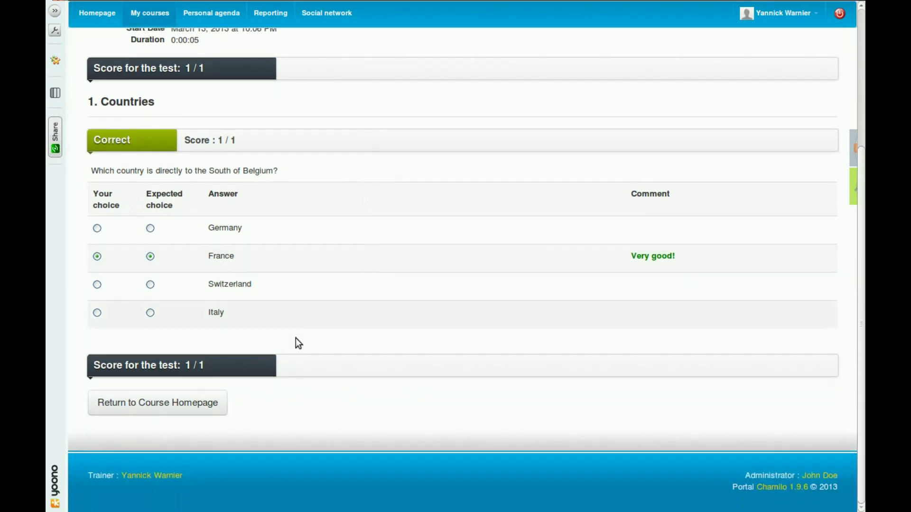
Step: Return to the tests list, examine the learner scores for My little test, and go back to the course homepage
click(203, 406)
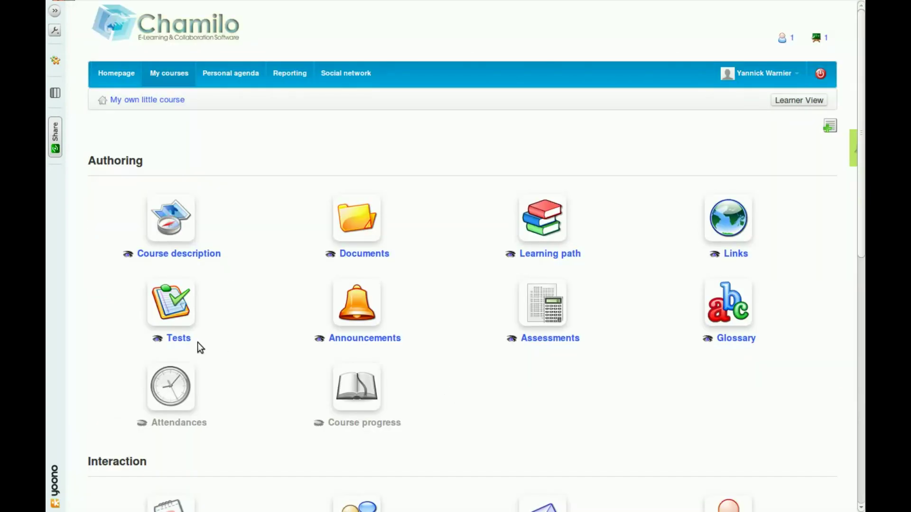
click(175, 322)
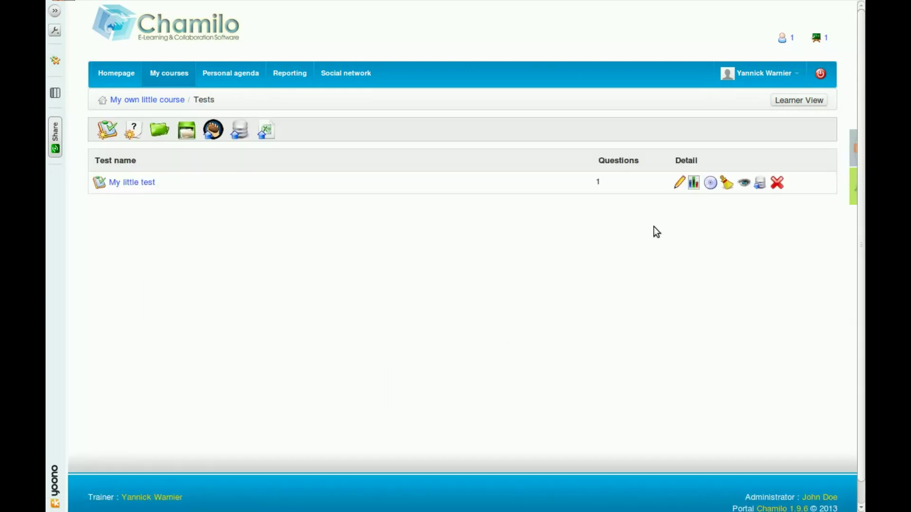
click(692, 183)
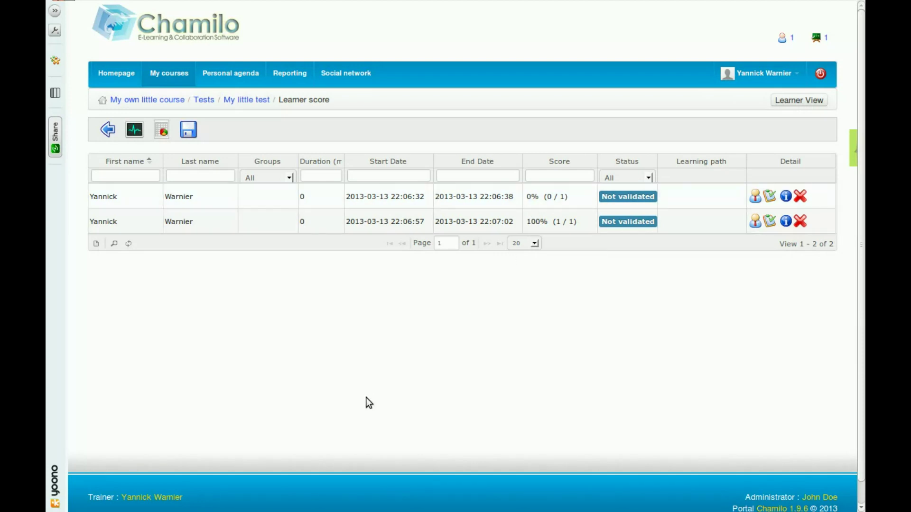
click(163, 99)
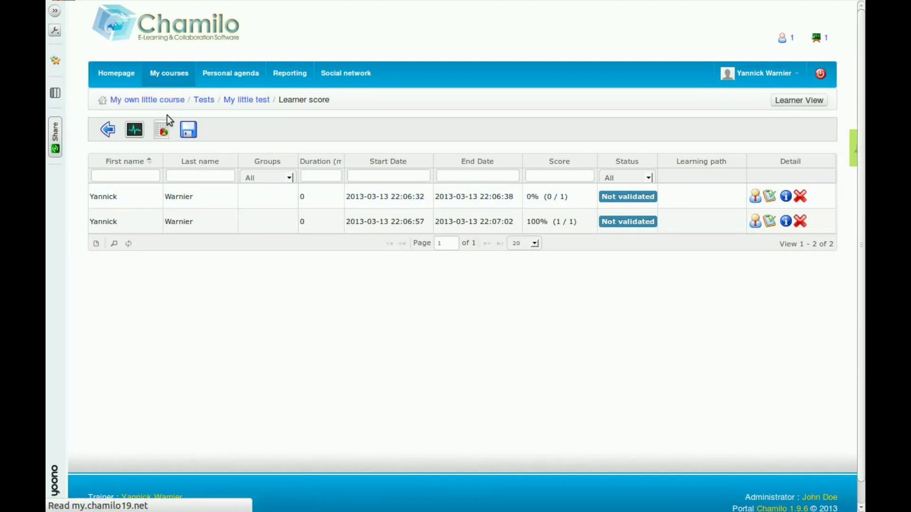